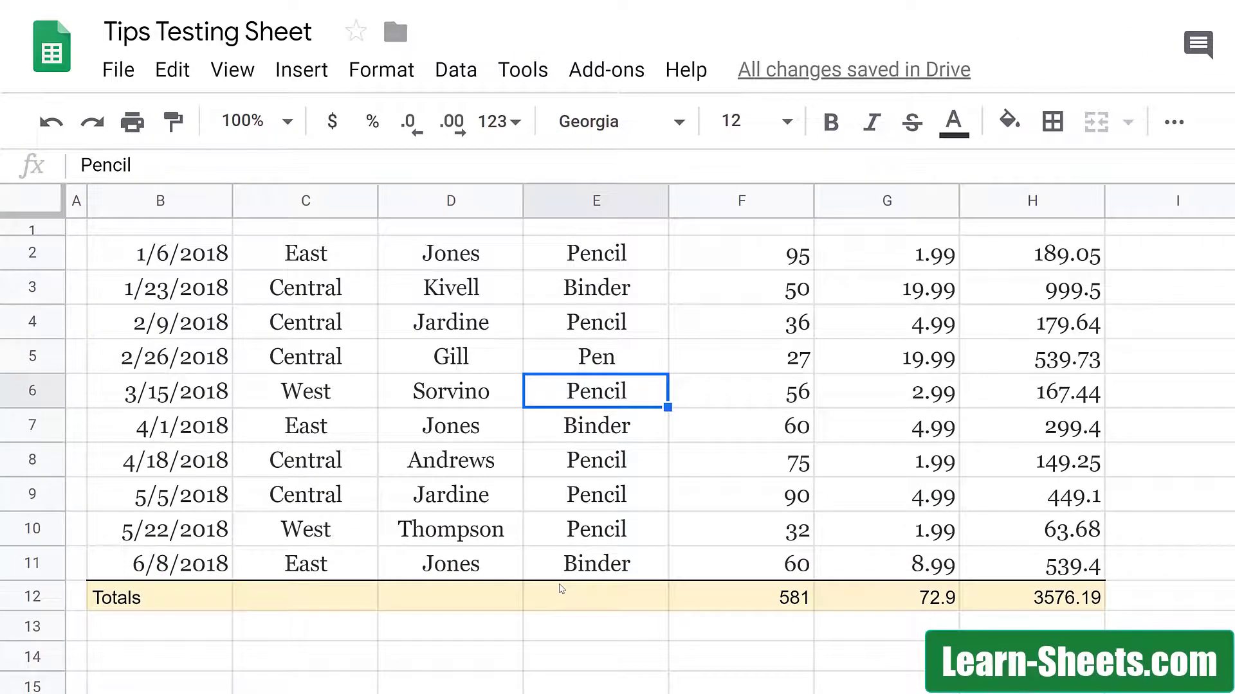
pyautogui.click(708, 600)
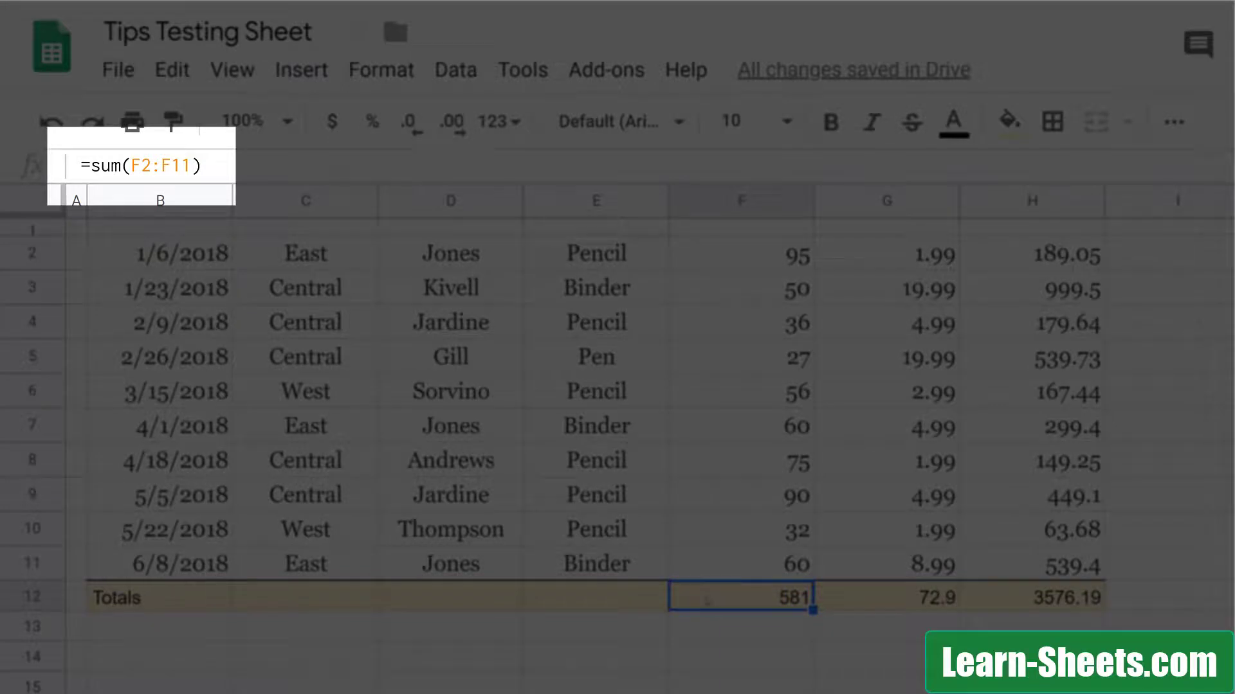
pyautogui.doubleClick(708, 600)
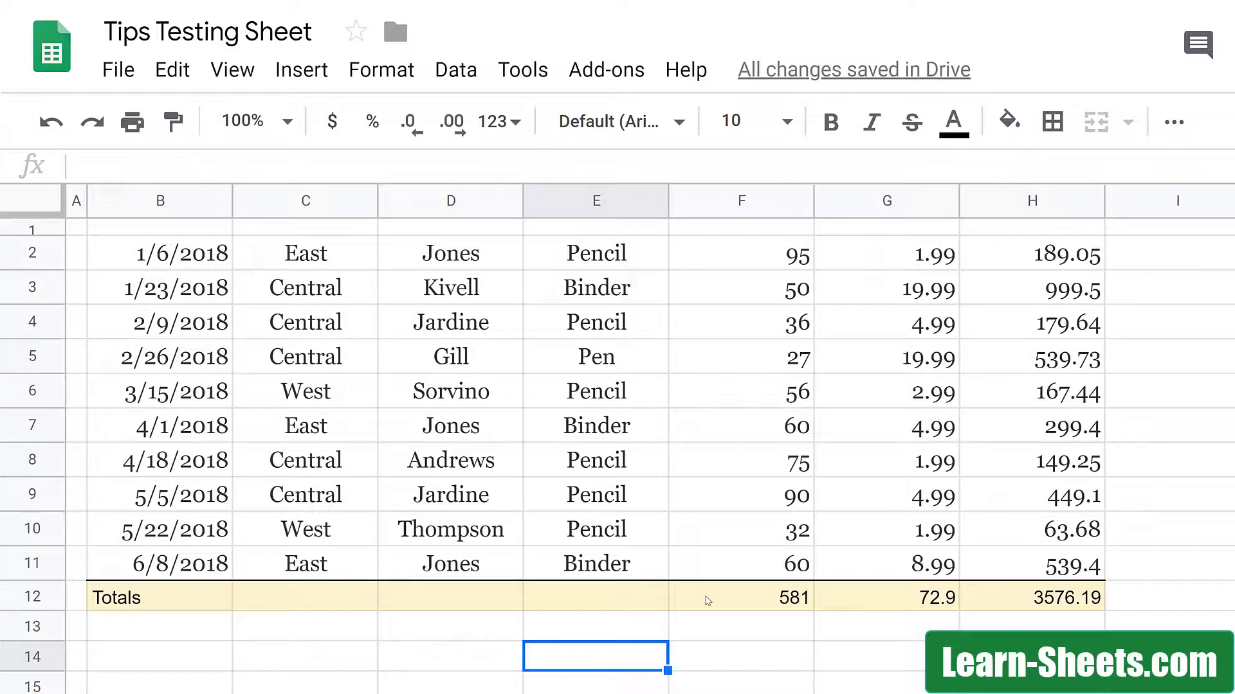
pyautogui.hotkey('ctrl', '`')
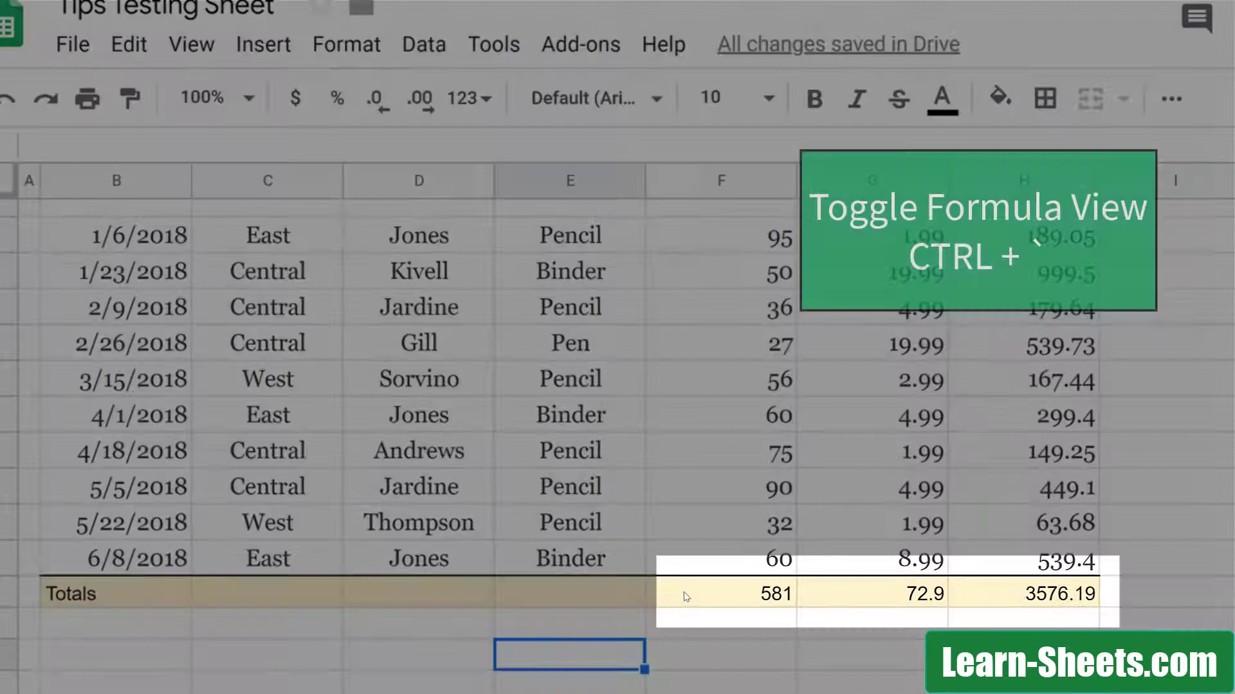
pyautogui.hotkey('ctrl', '`')
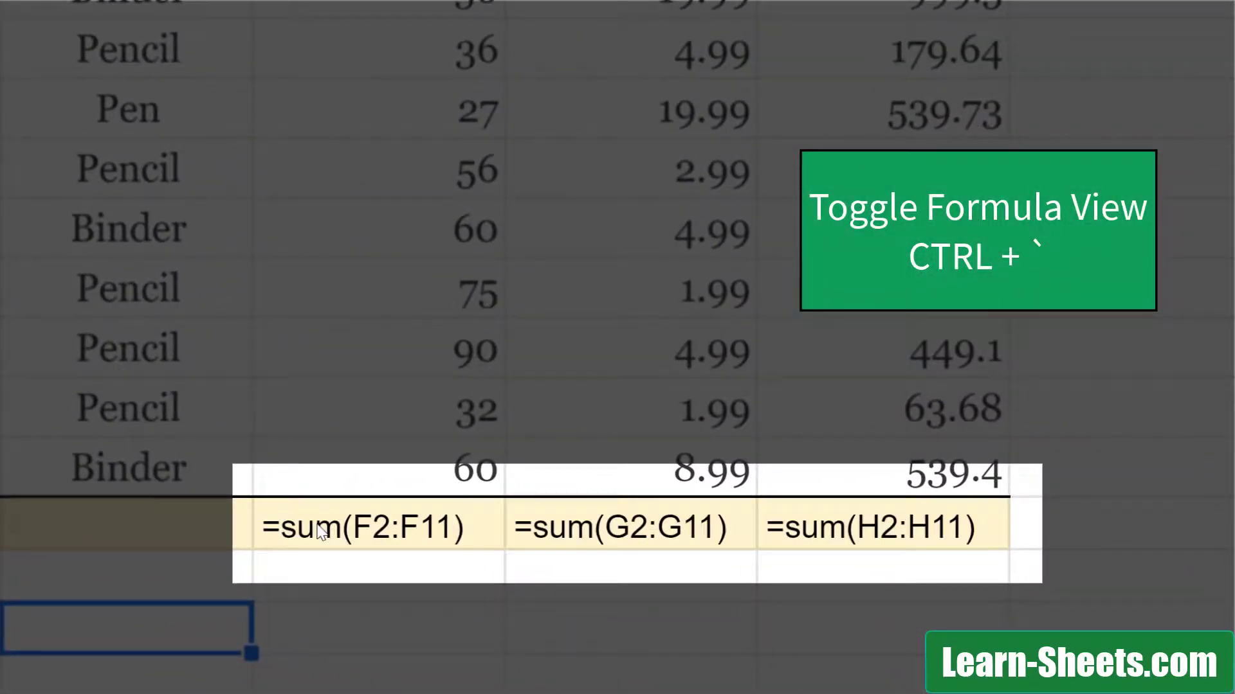
pyautogui.hotkey('ctrl', '`')
pyautogui.hotkey('ctrl', '`')
pyautogui.hotkey('ctrl', '`')
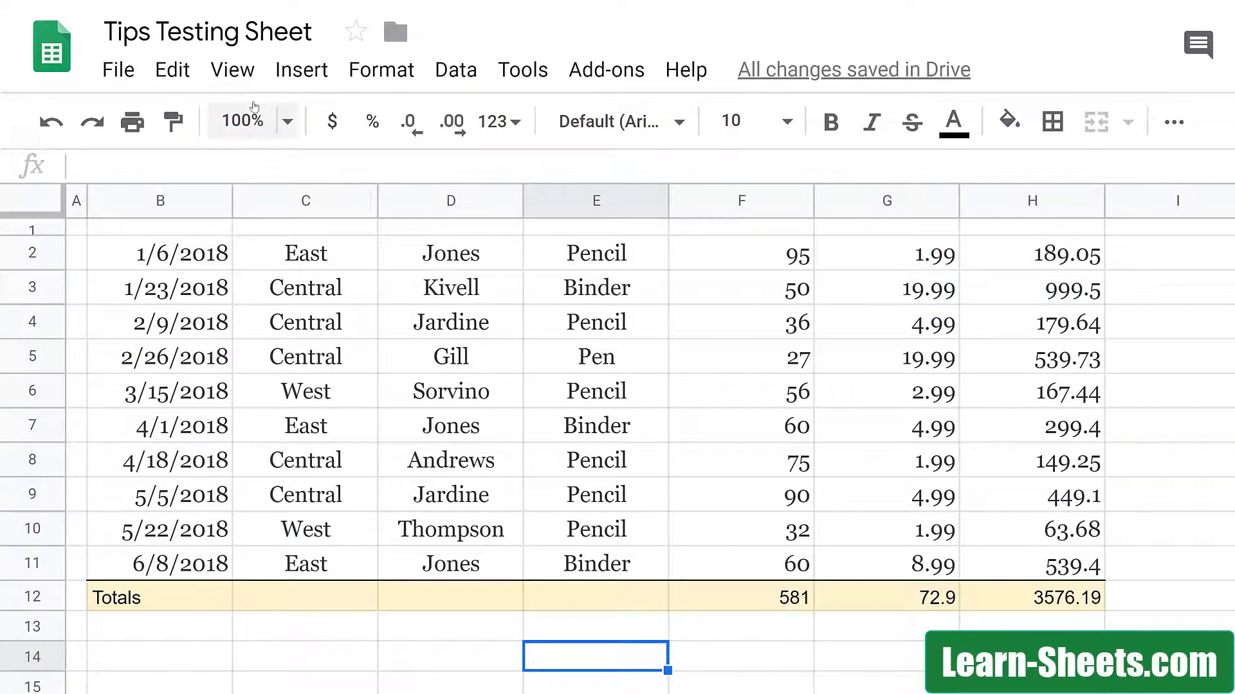
# Step: Turn on View > Show formulas so the Totals row displays its =sum formulas
pyautogui.click(238, 72)
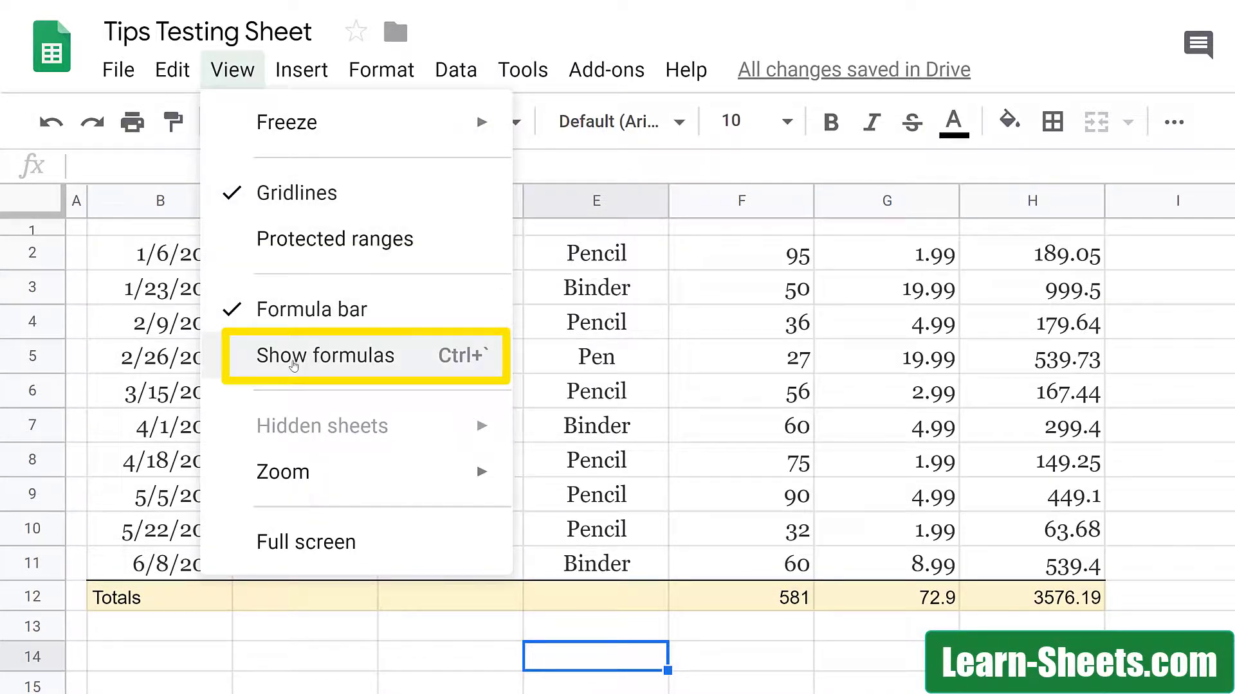
pyautogui.click(294, 365)
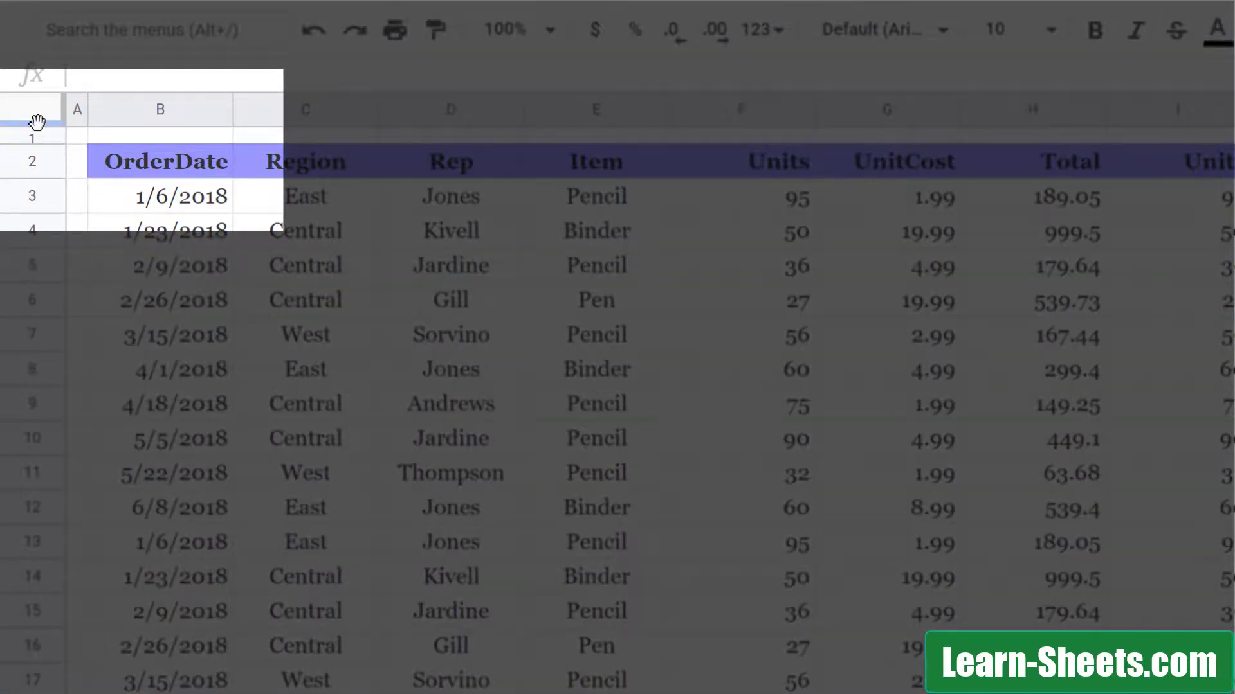
# Step: Freeze rows 1–2 and scroll to confirm the OrderDate–Total headers stay visible
pyautogui.moveTo(37, 122); pyautogui.dragTo(34, 172)
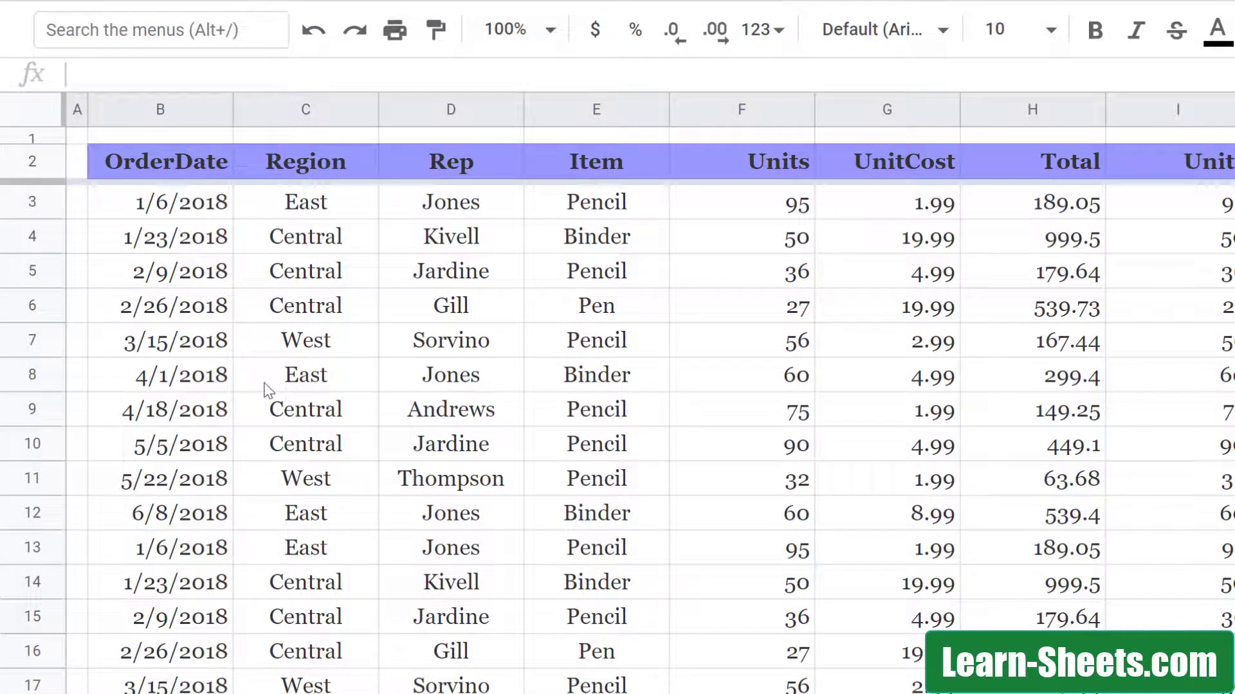
pyautogui.scroll(-2, 266, 388)
pyautogui.scroll(-14, 267, 388)
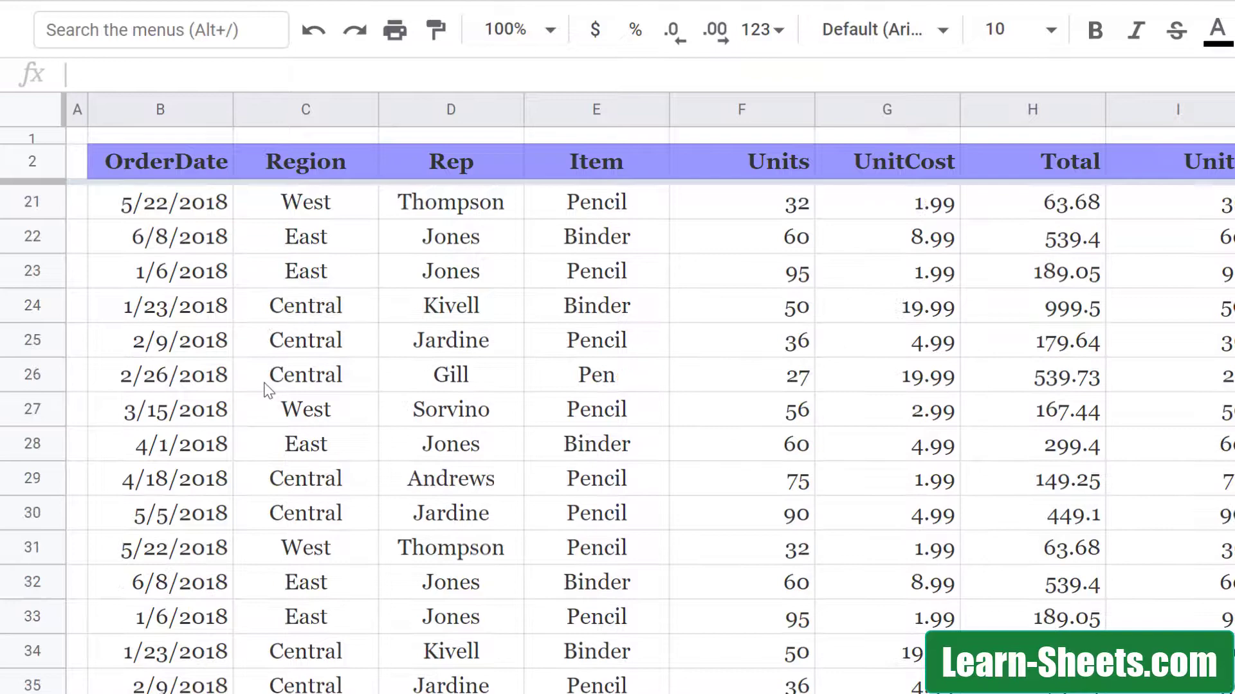
pyautogui.scroll(-3, 266, 389)
pyautogui.scroll(10, 267, 389)
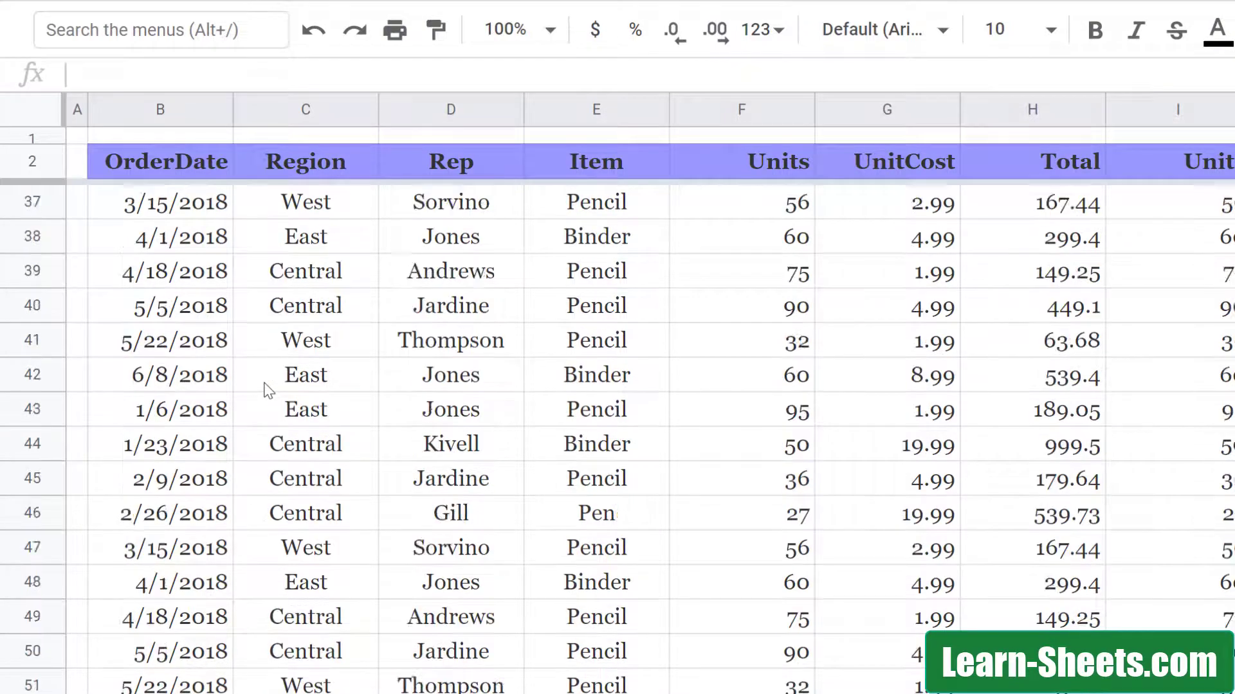
pyautogui.scroll(5, 266, 389)
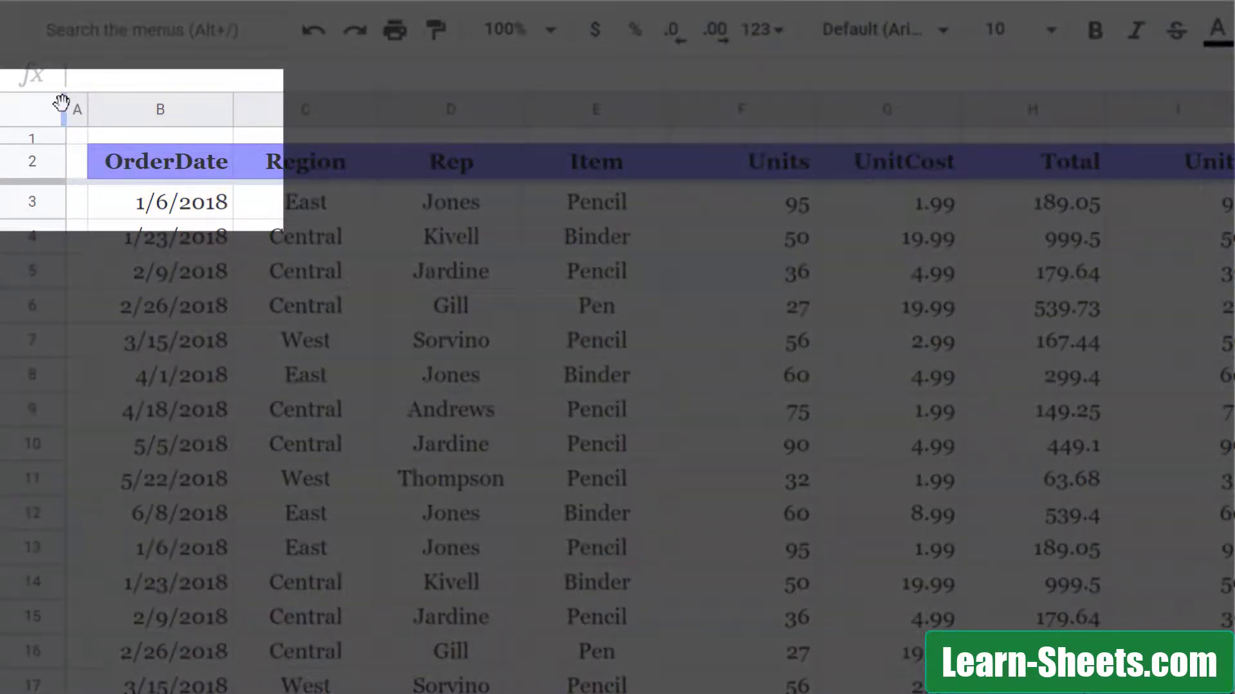
# Step: Freeze columns A–B and scroll sideways to confirm OrderDate stays visible
pyautogui.moveTo(62, 103); pyautogui.dragTo(193, 106)
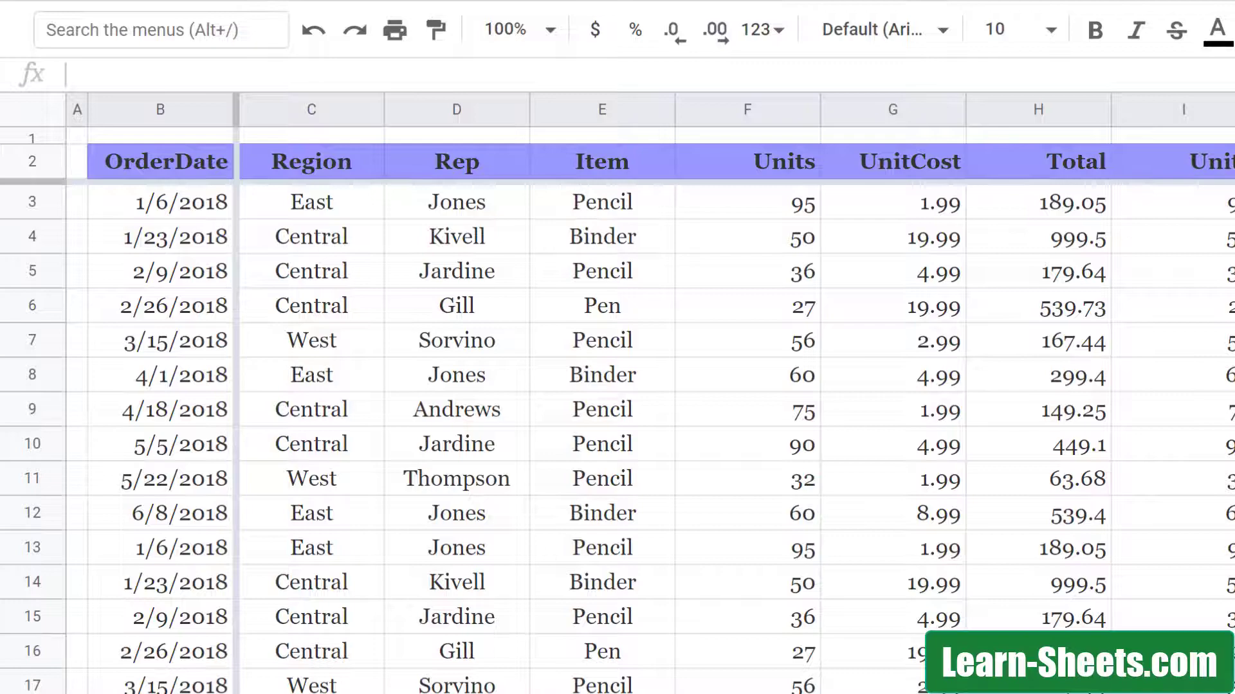
pyautogui.hscroll(4, 733, 386)
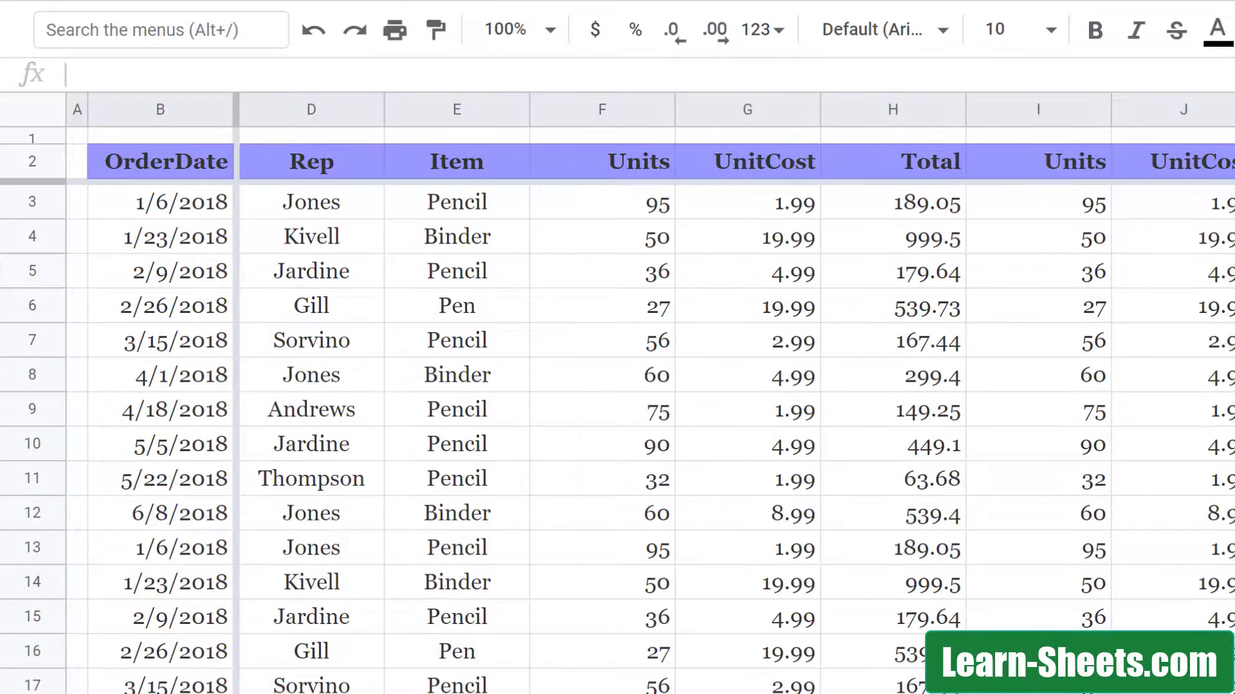
pyautogui.hscroll(5, 733, 386)
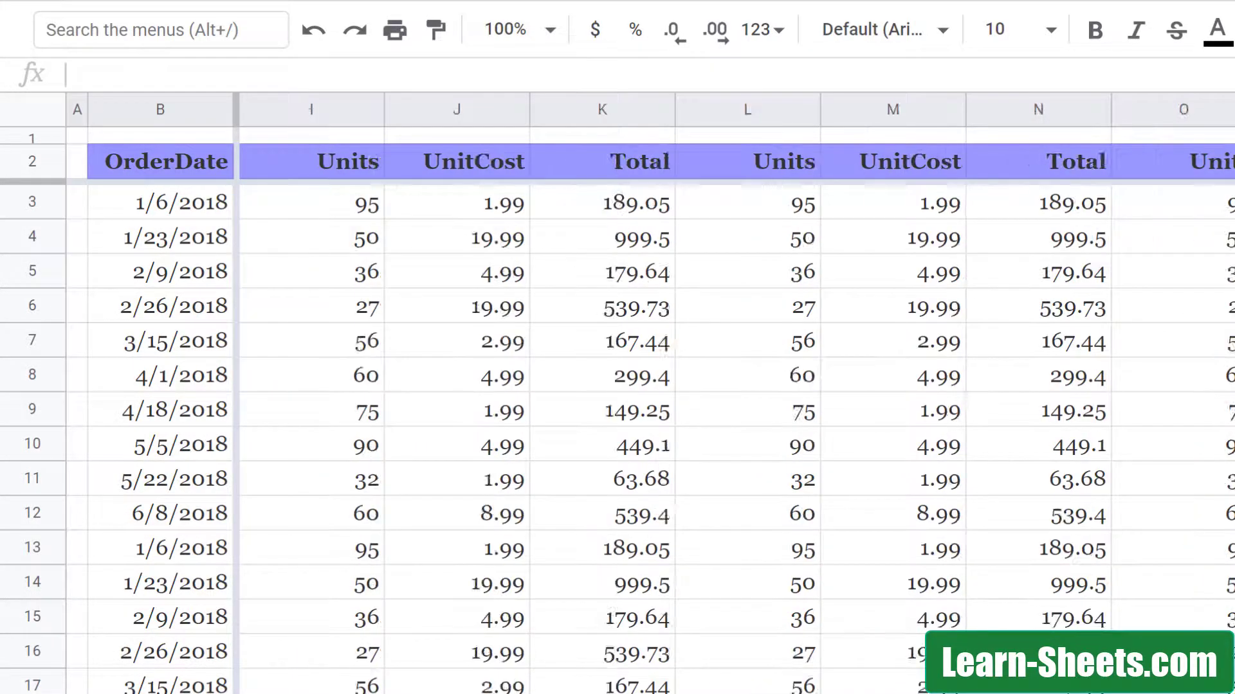
pyautogui.hscroll(-6, 733, 386)
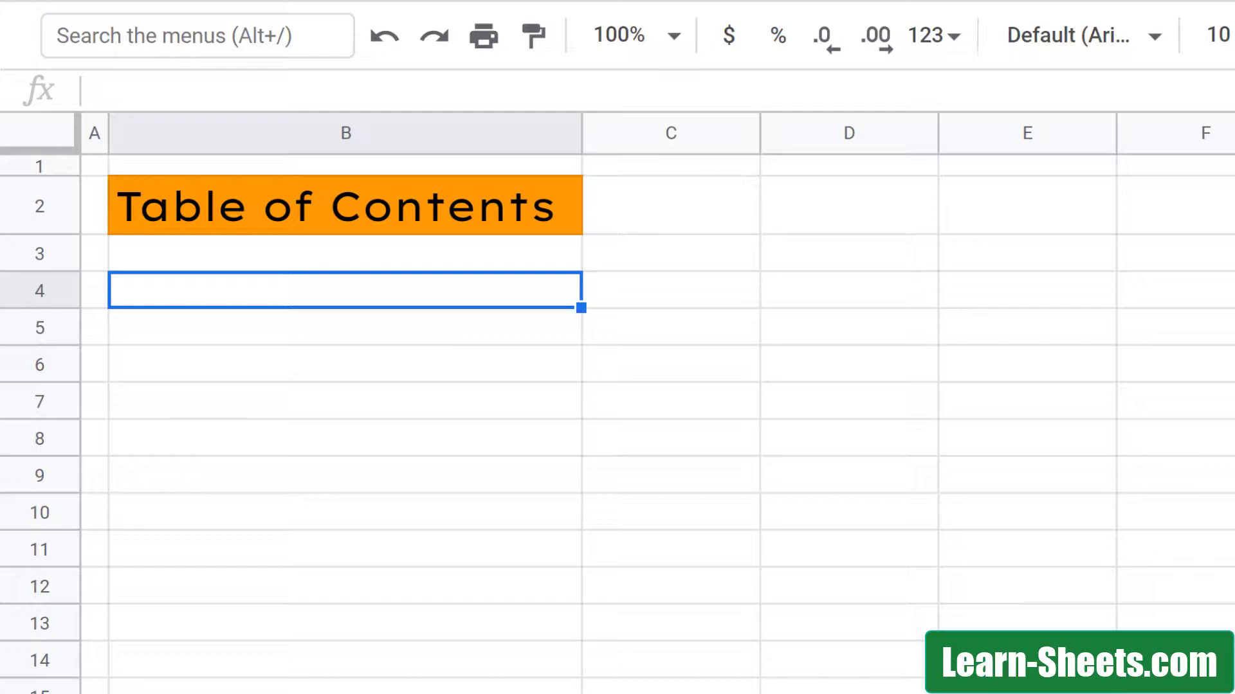
# Step: Enter 'Test Data' in cell B4 under the Table of Contents heading
pyautogui.write('T')
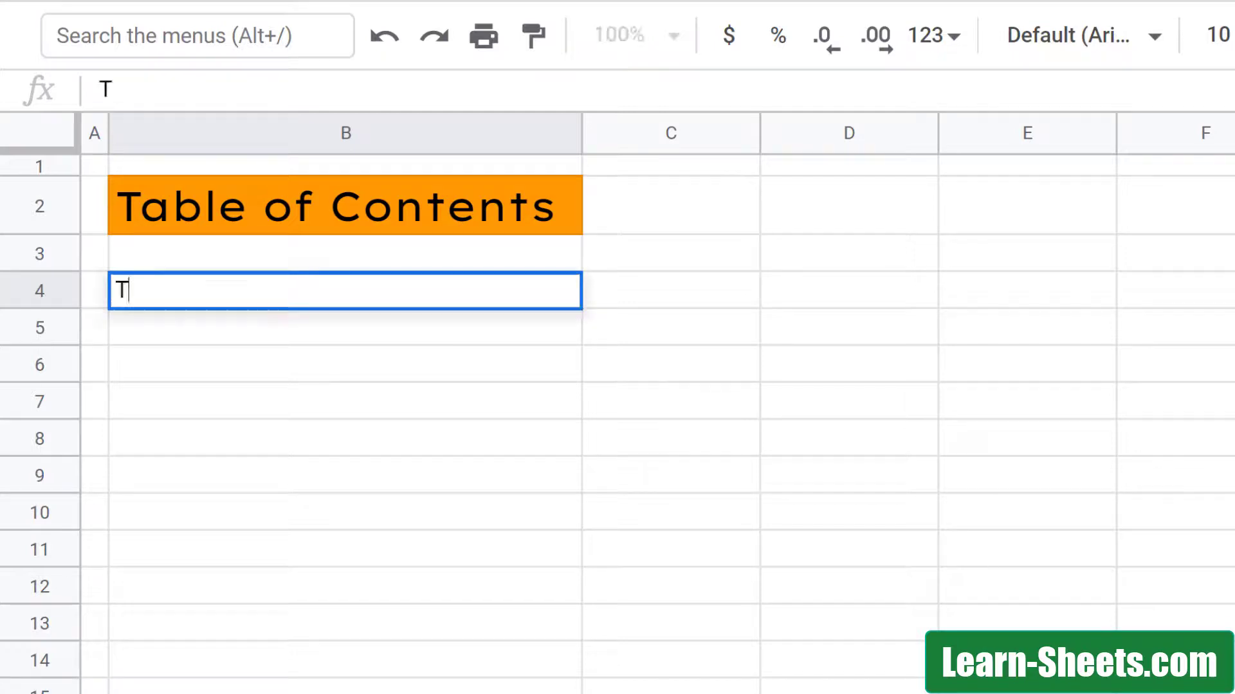
pyautogui.write('est Data')
pyautogui.press('Return')
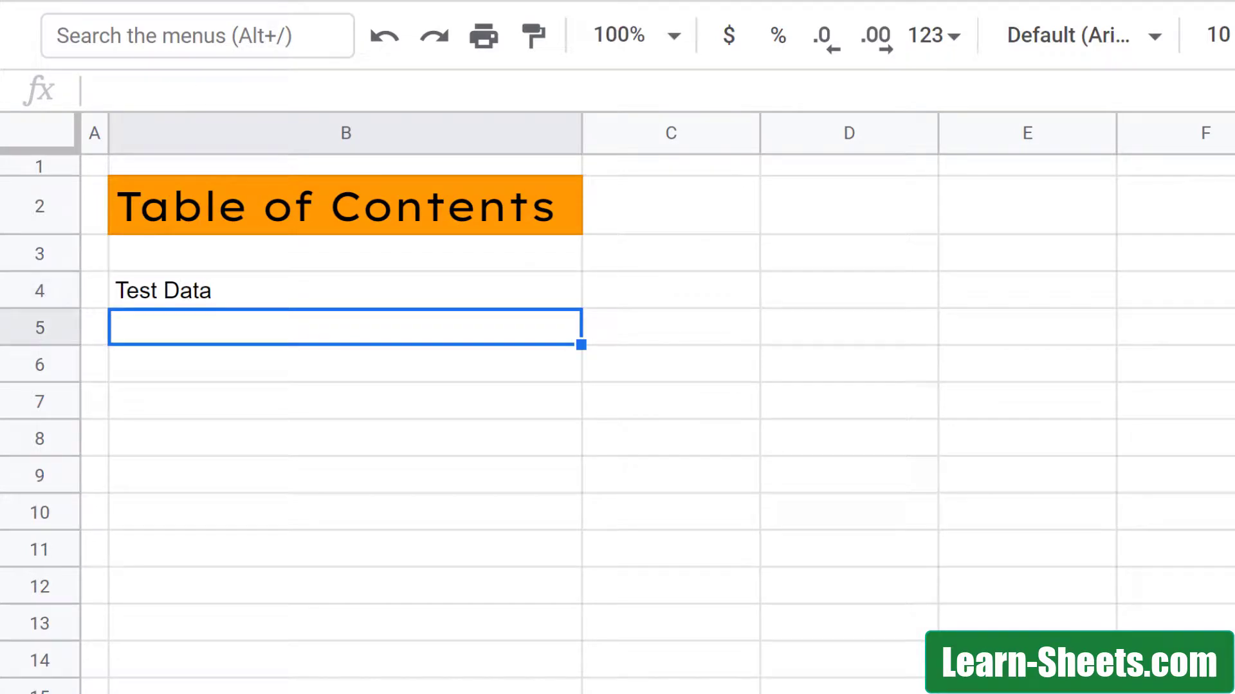
# Step: Link cell B4 to the Test Data sheet via Insert link
pyautogui.click(277, 288)
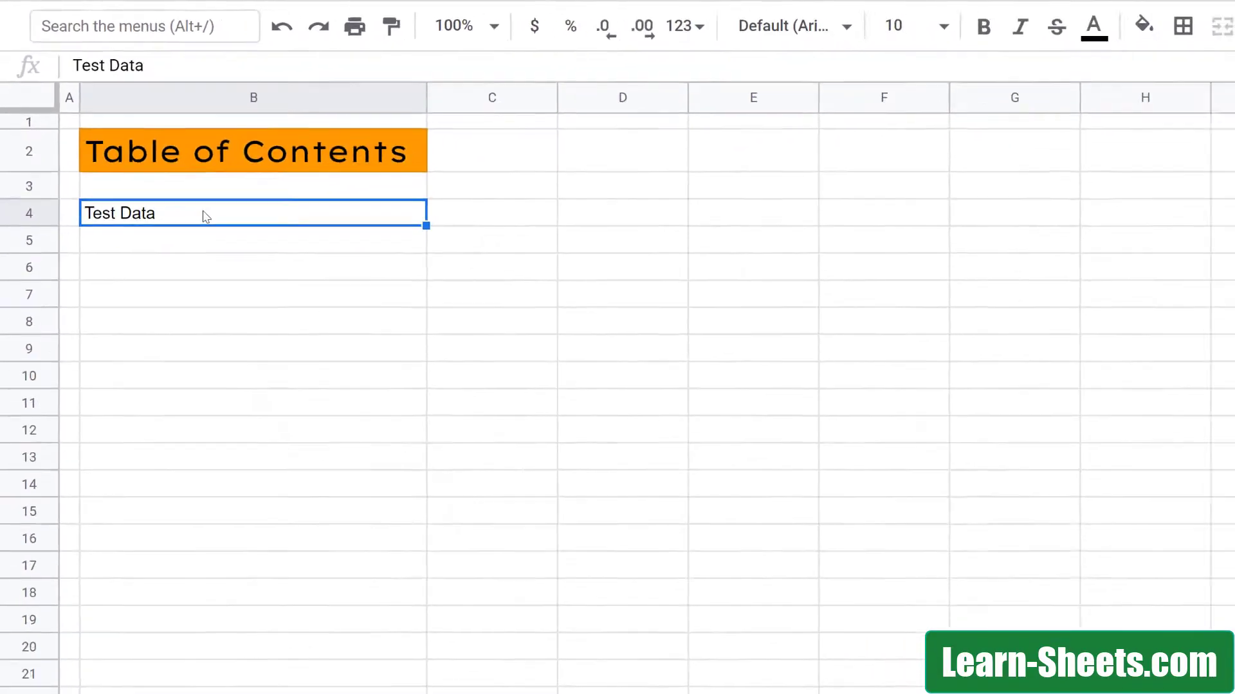
pyautogui.rightClick(279, 293)
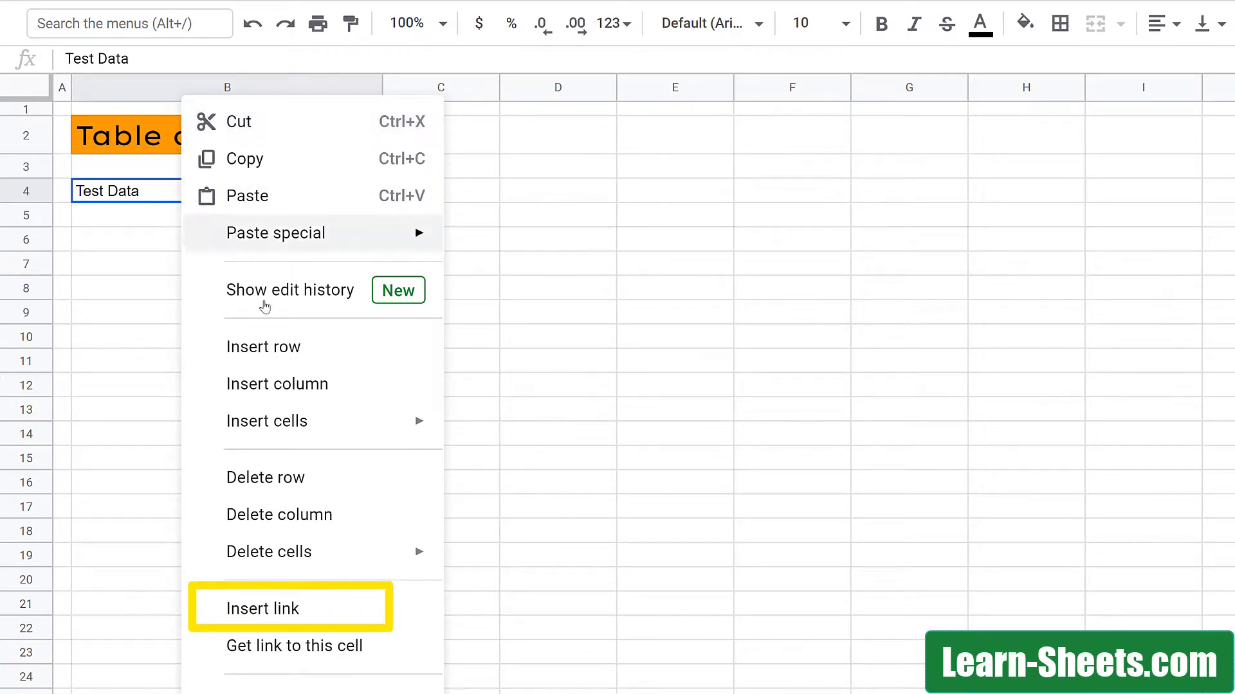
pyautogui.click(314, 614)
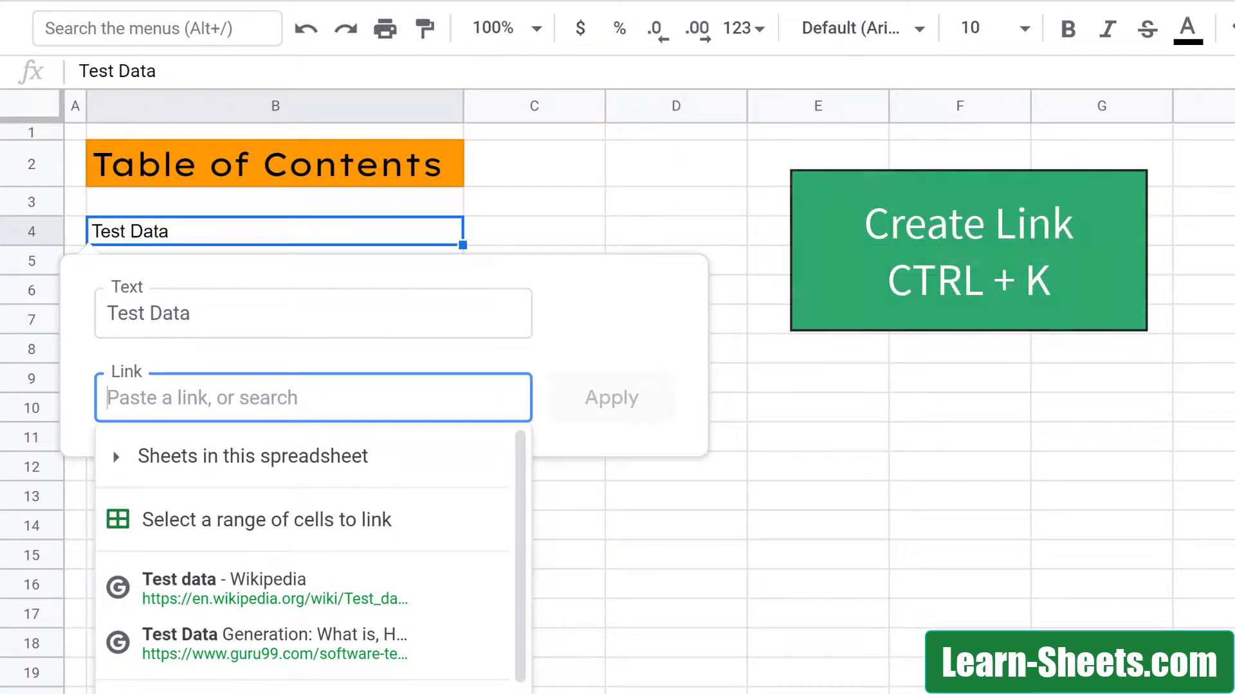
pyautogui.click(117, 457)
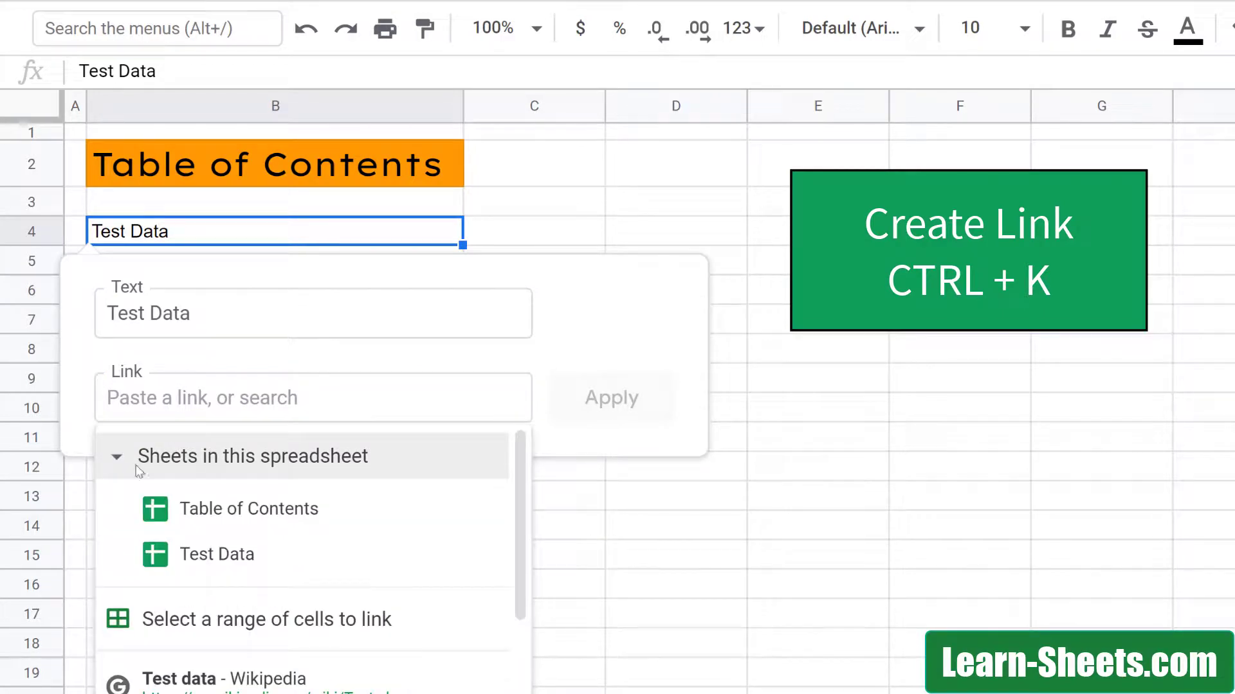
pyautogui.click(214, 552)
pyautogui.click(599, 408)
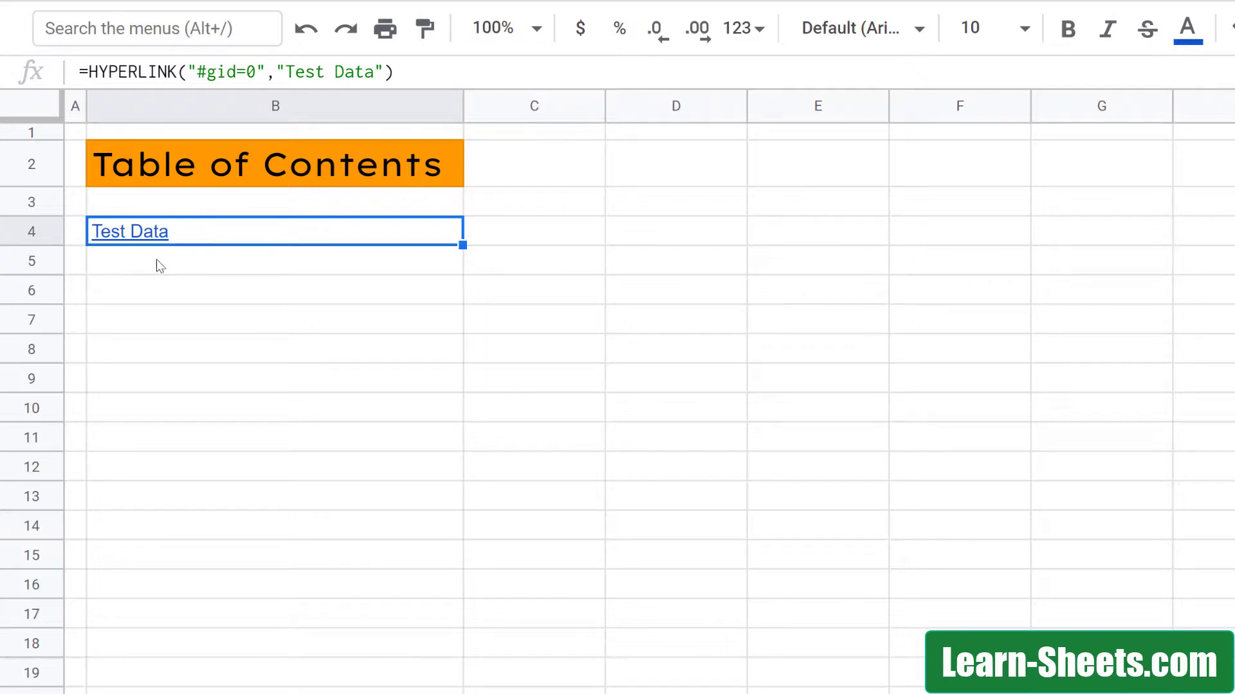
# Step: Follow B4's #gid=0 link to jump to the Test Data sheet
pyautogui.click(149, 233)
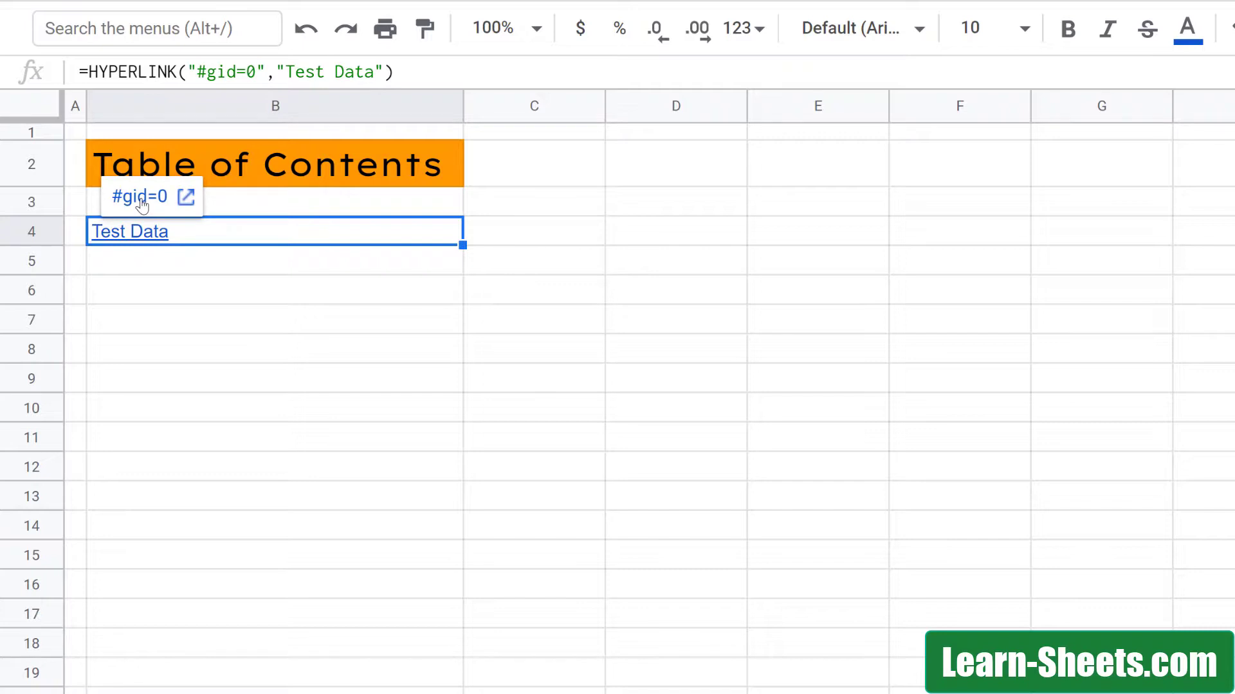
pyautogui.click(142, 197)
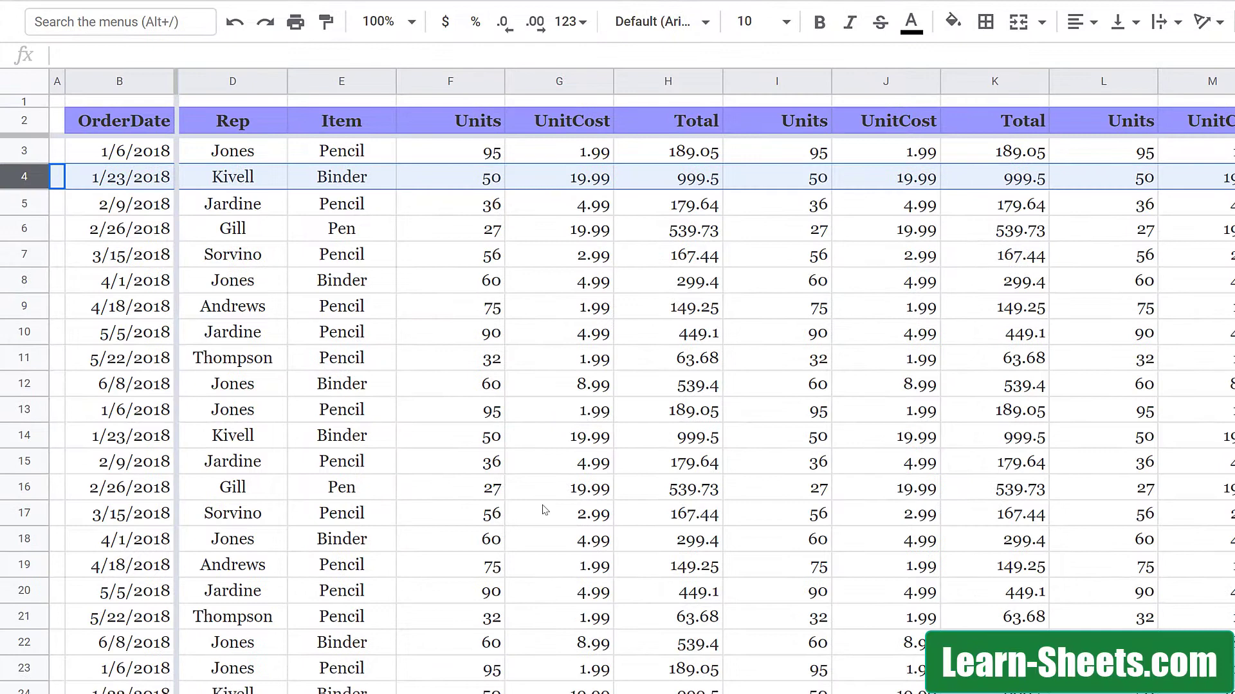
# Step: Give row 7, the 3/15/2018 Sorvino Pencil order, a red fill
pyautogui.click(23, 255)
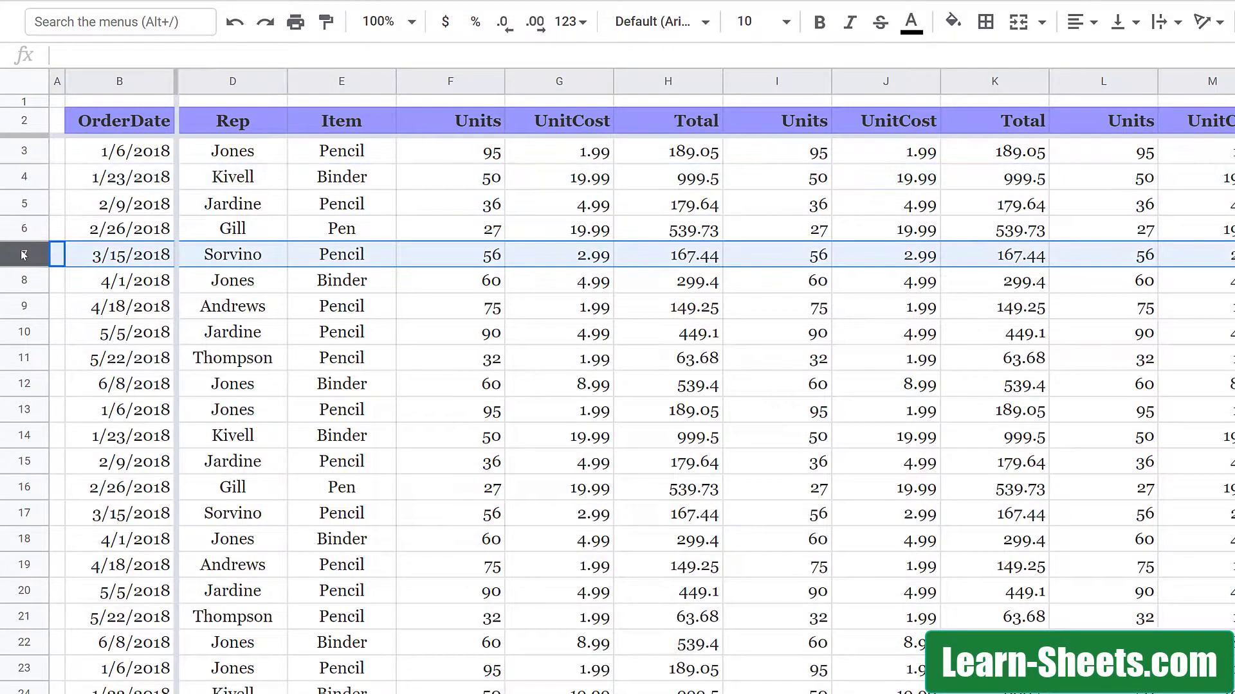
pyautogui.click(953, 21)
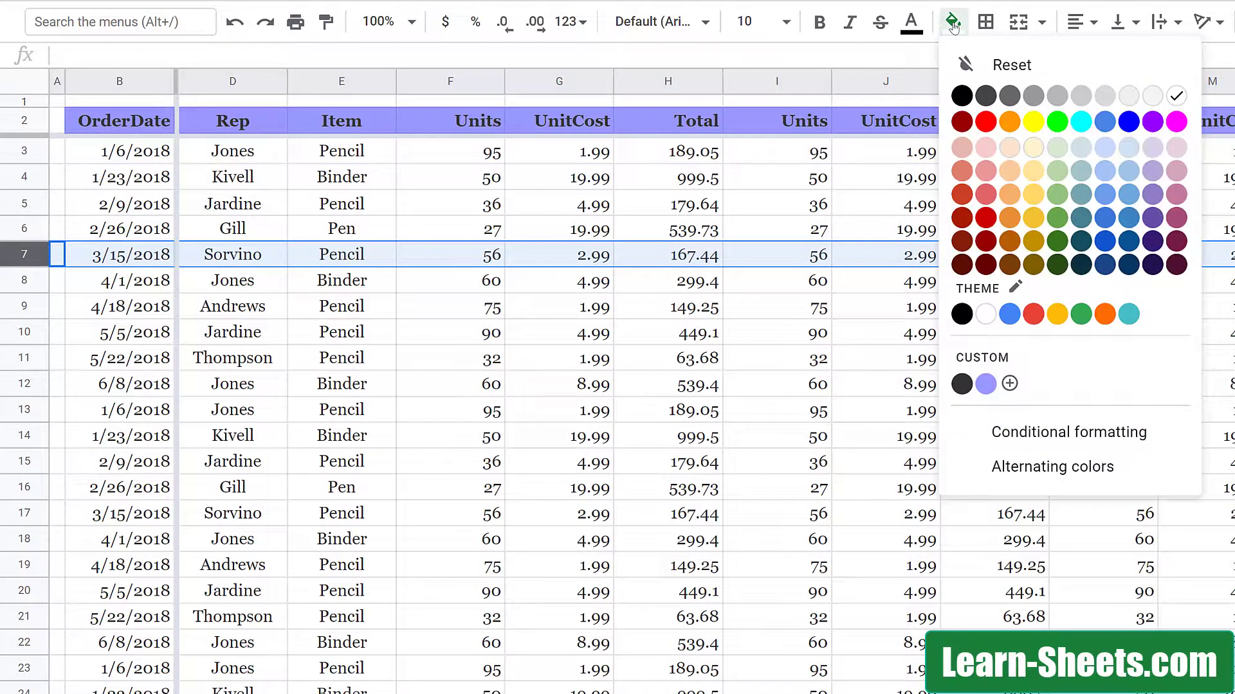
pyautogui.click(986, 122)
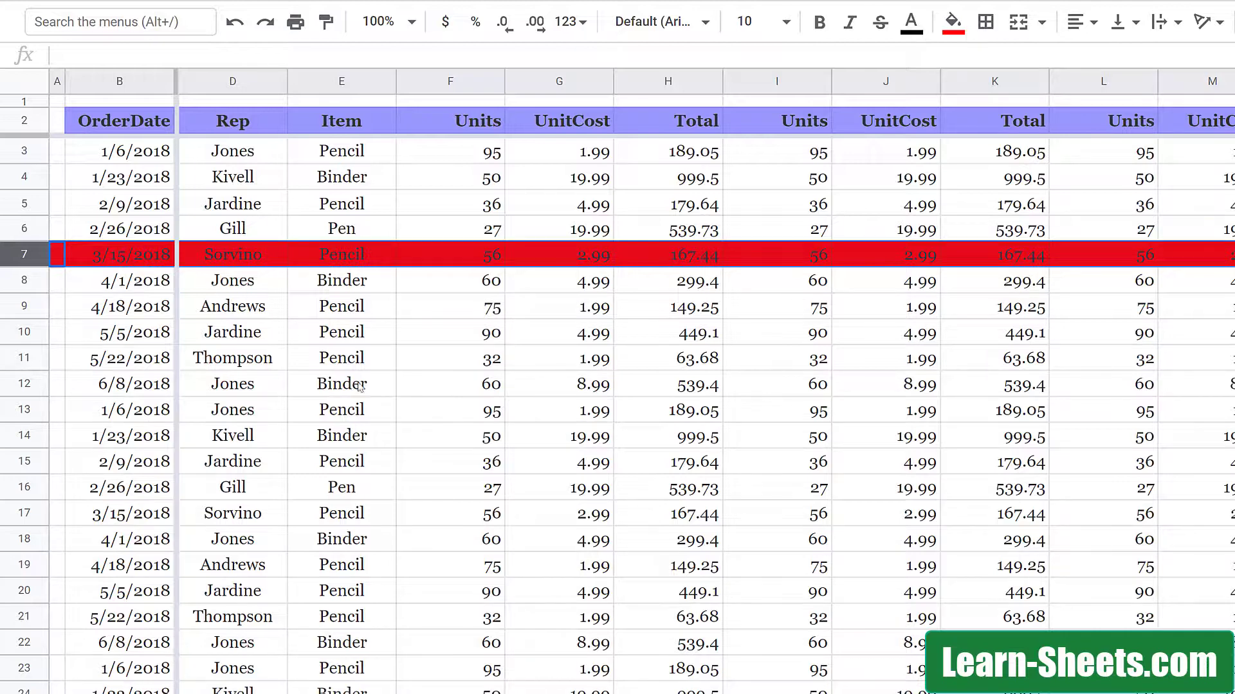
# Step: Repeat the red fill on rows 11 and 15 with F4, then select row 22
pyautogui.click(23, 360)
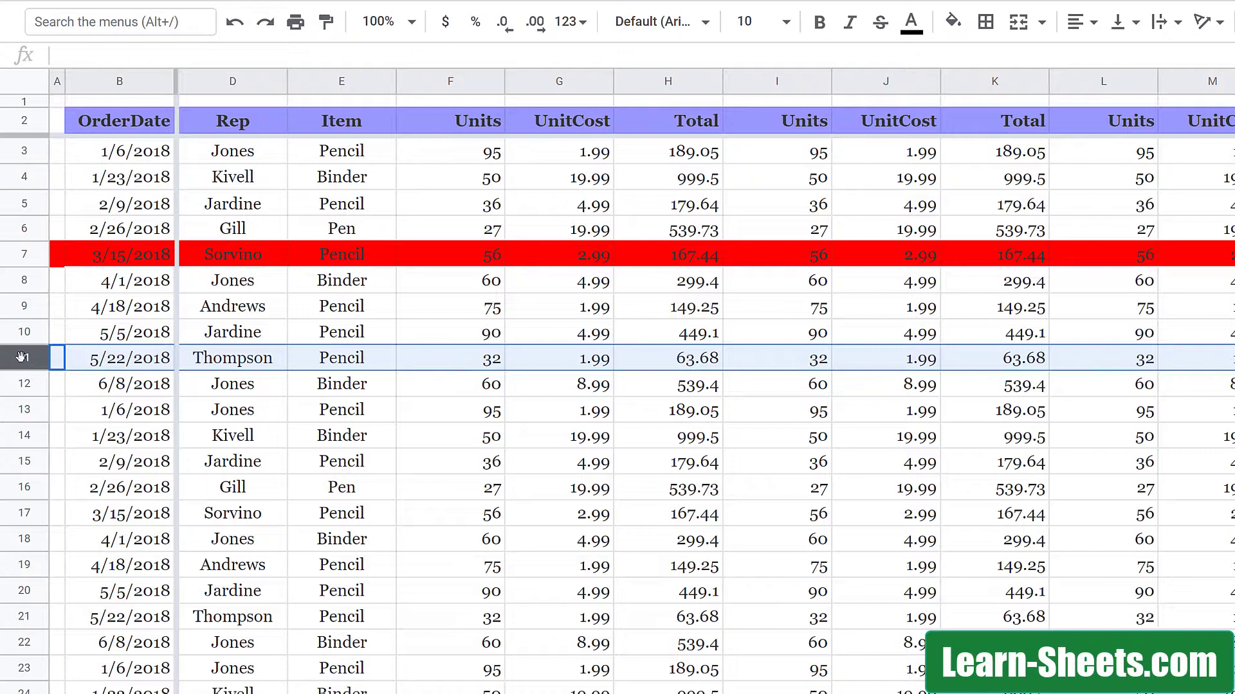
pyautogui.press('F4')
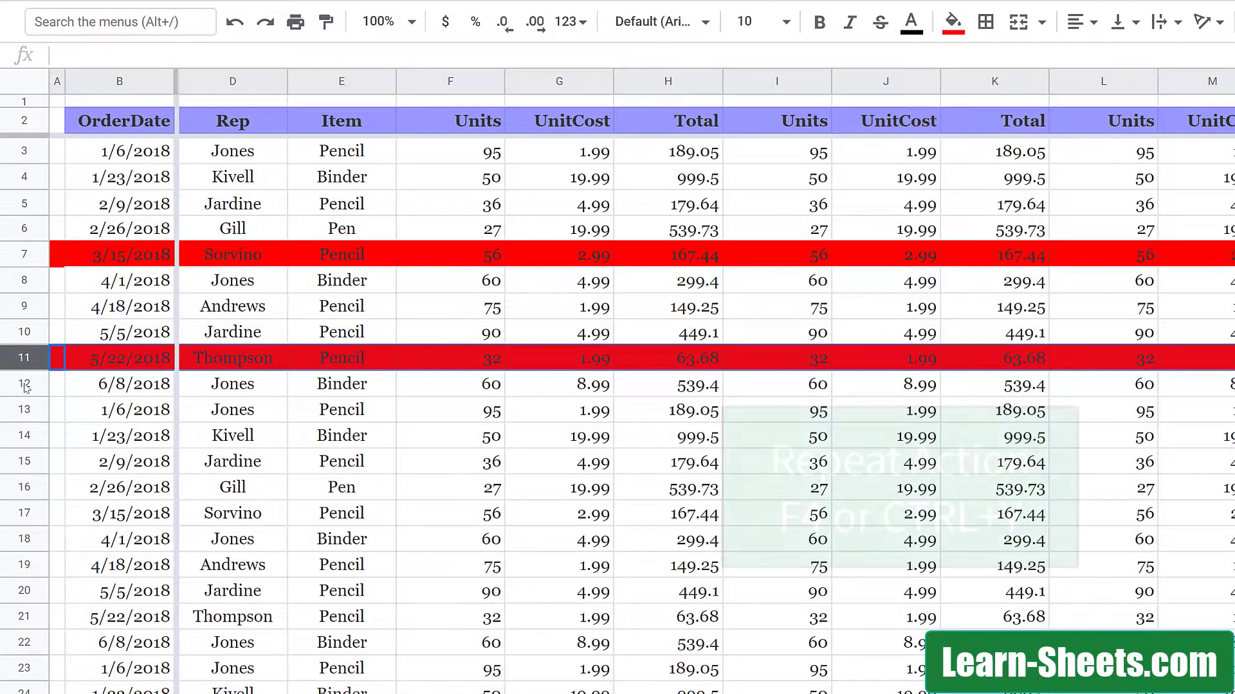
pyautogui.click(26, 461)
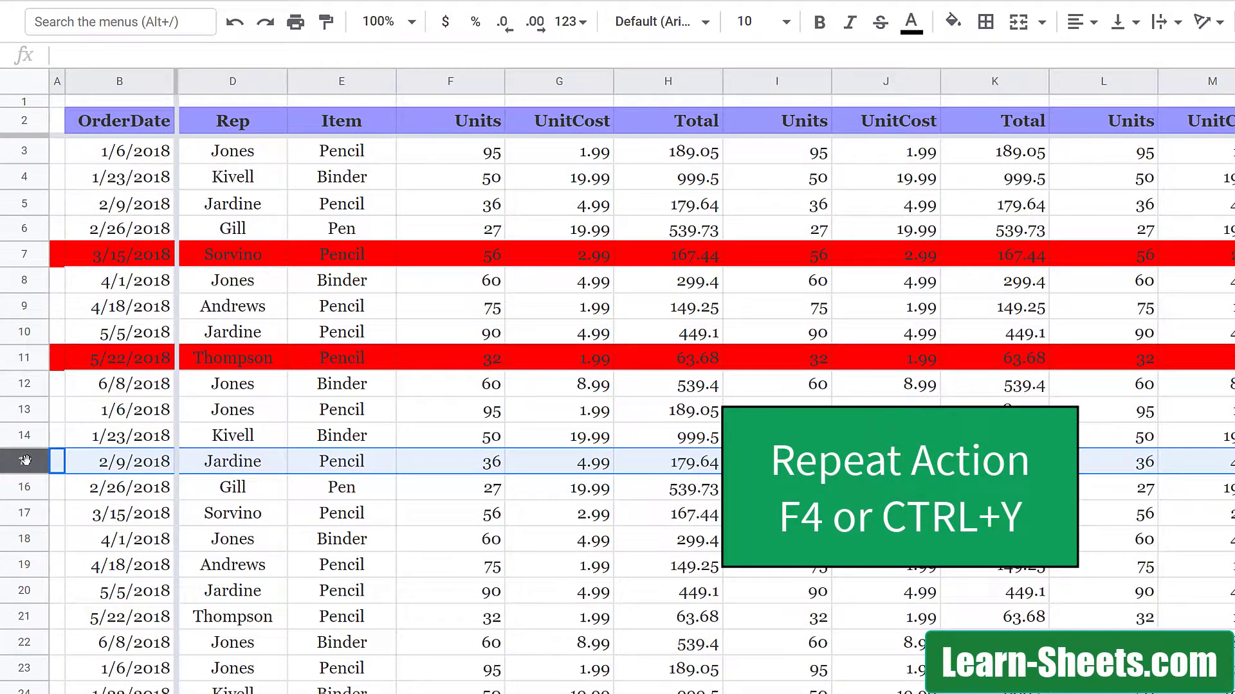
pyautogui.press('F4')
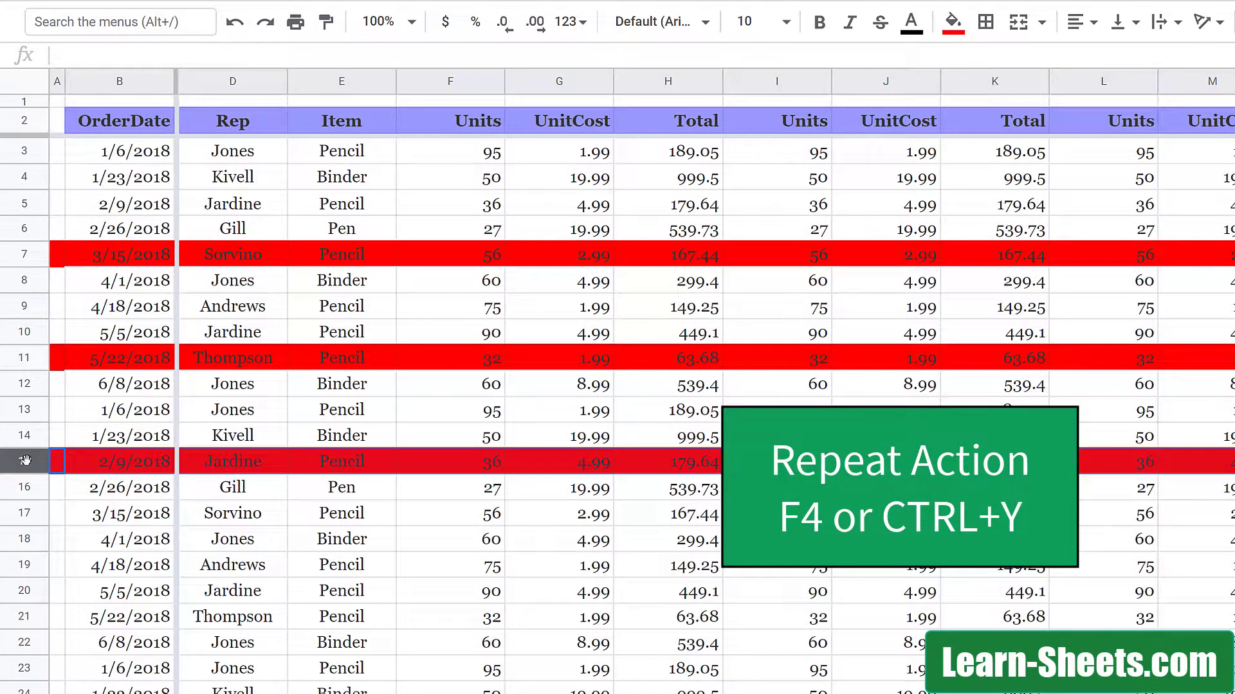
pyautogui.click(24, 642)
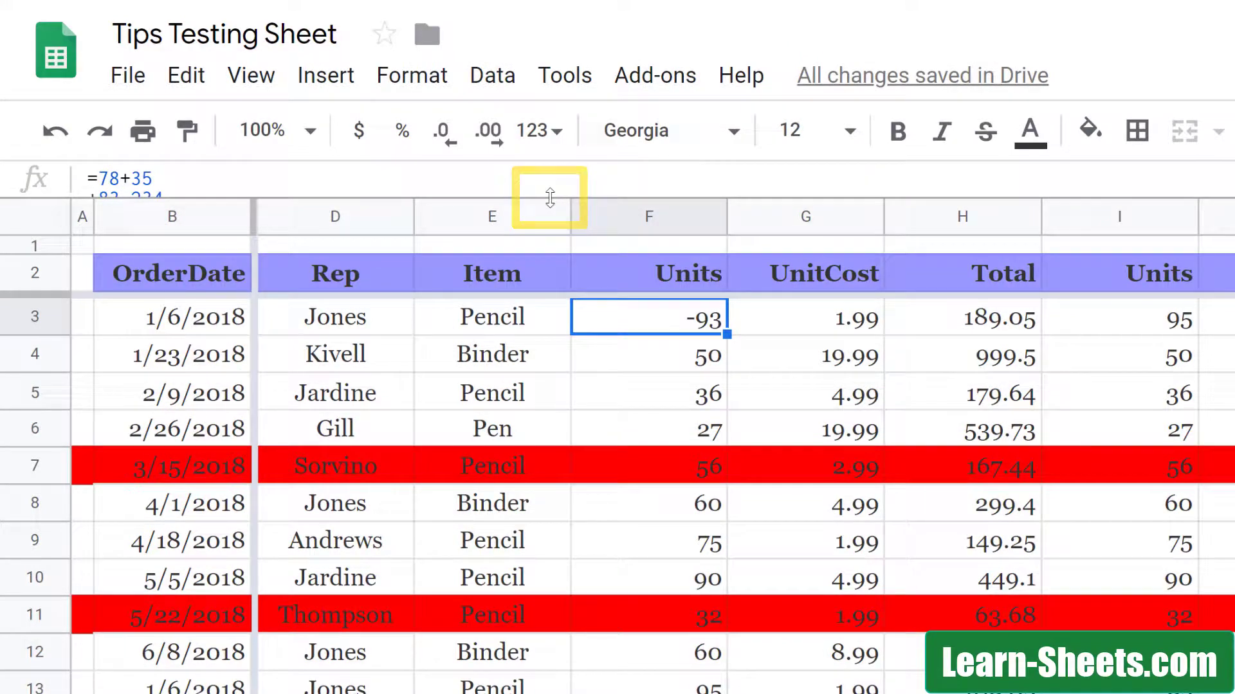
# Step: Enlarge the formula bar to show F3's four-line formula =78+35 / +83-234 / -78 / +23
pyautogui.moveTo(552, 219); pyautogui.dragTo(538, 298)
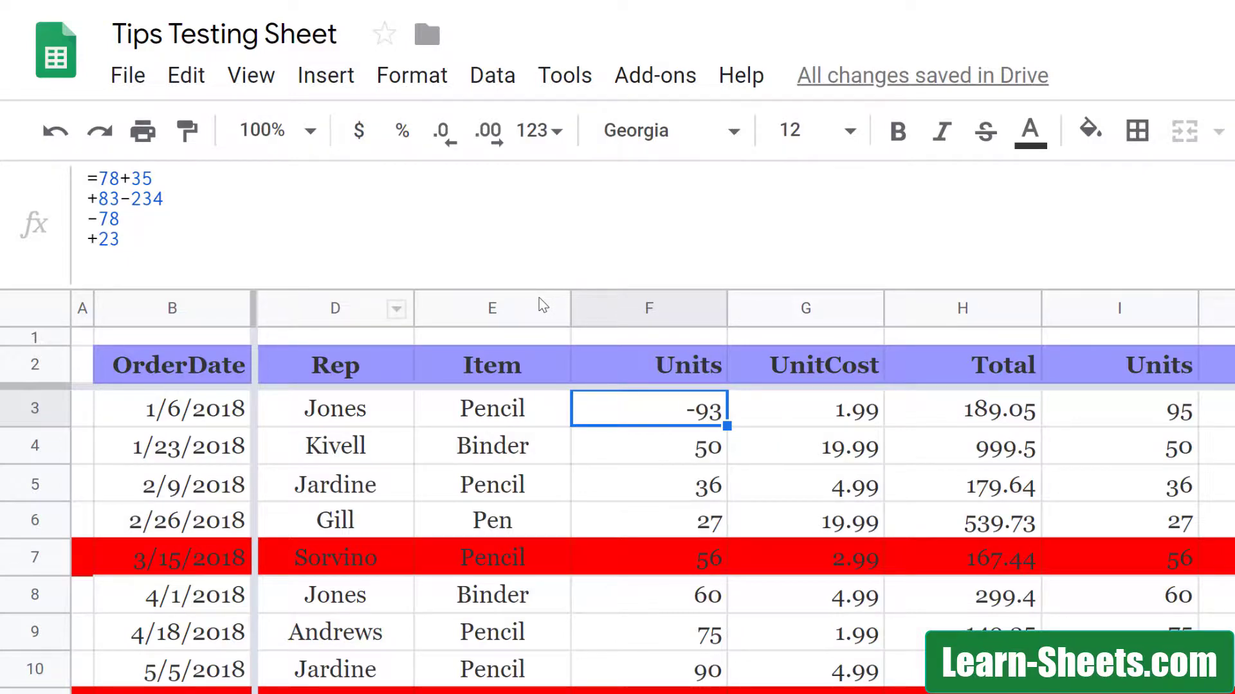
# Step: Uncheck View > Formula bar to hide the formula bar
pyautogui.click(254, 95)
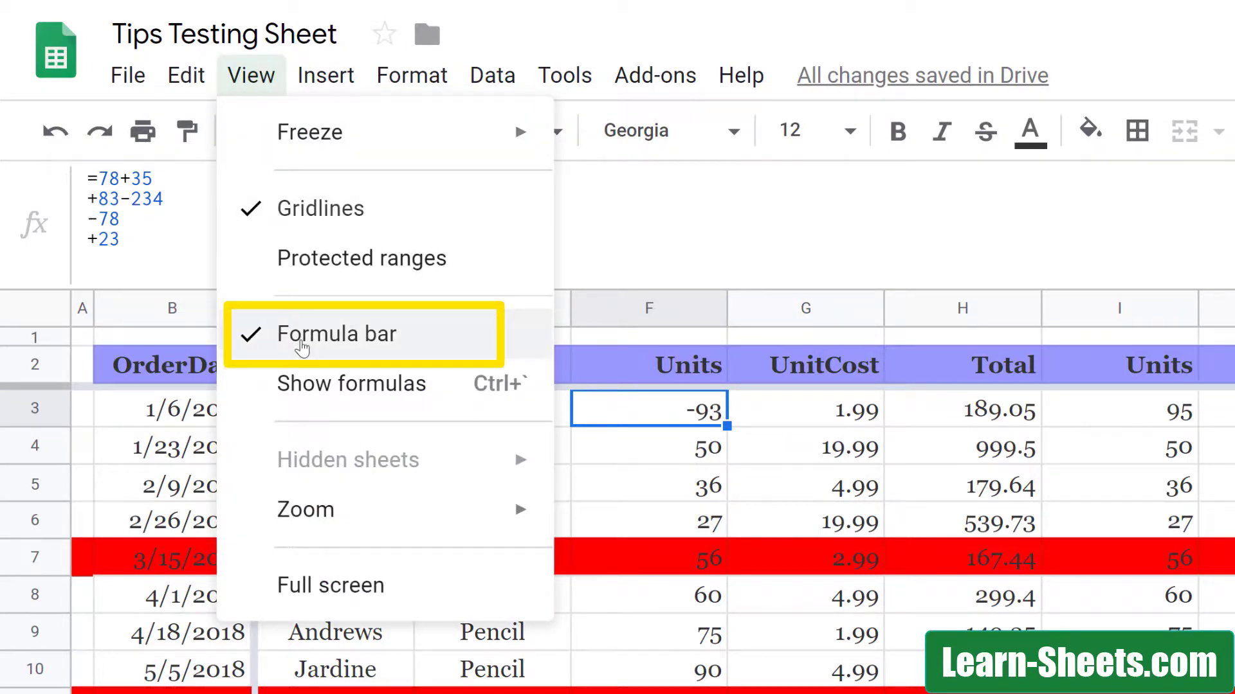
pyautogui.click(302, 347)
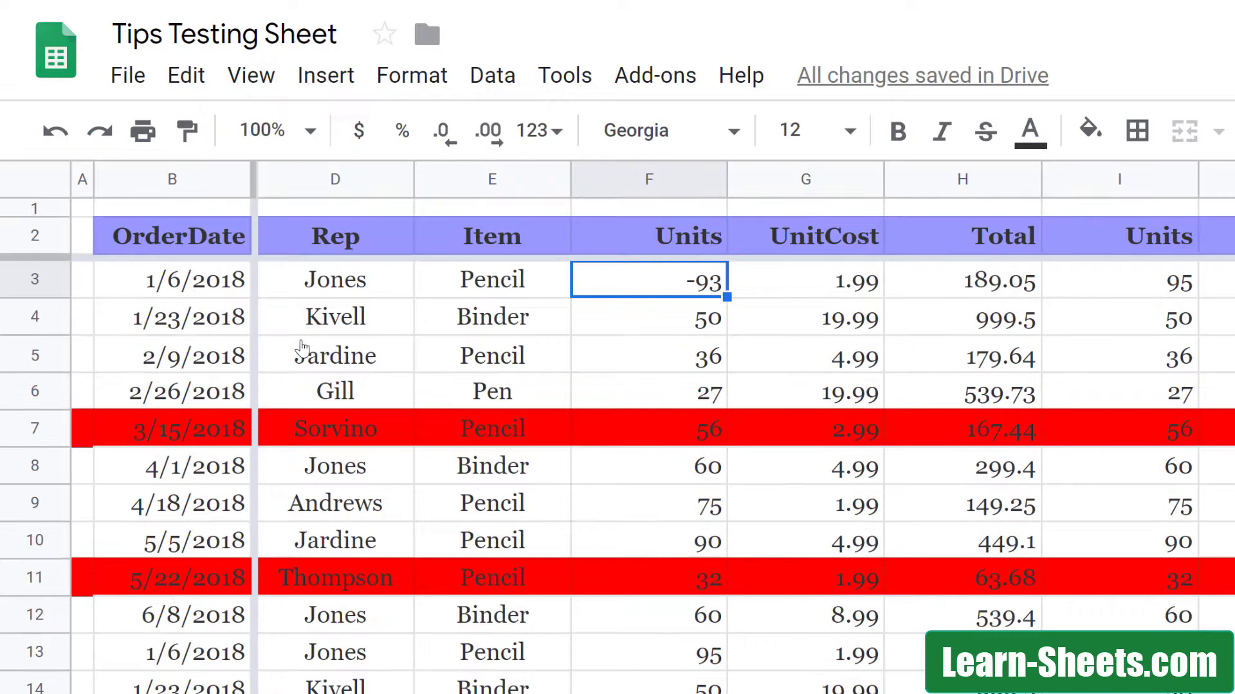